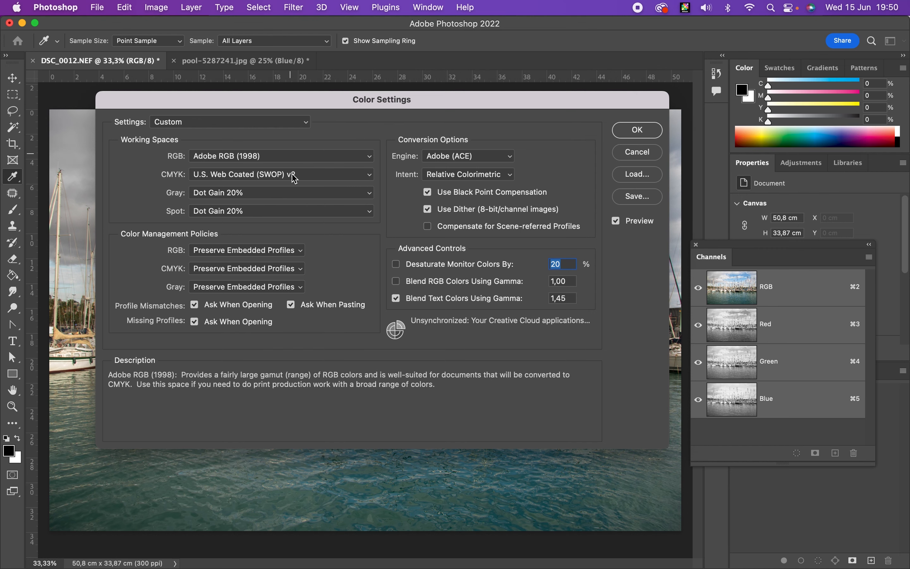
Accept the color settings and convert the harbour photo to CMYK Color mode
{"action": "left_click", "coordinate": [636, 130]}
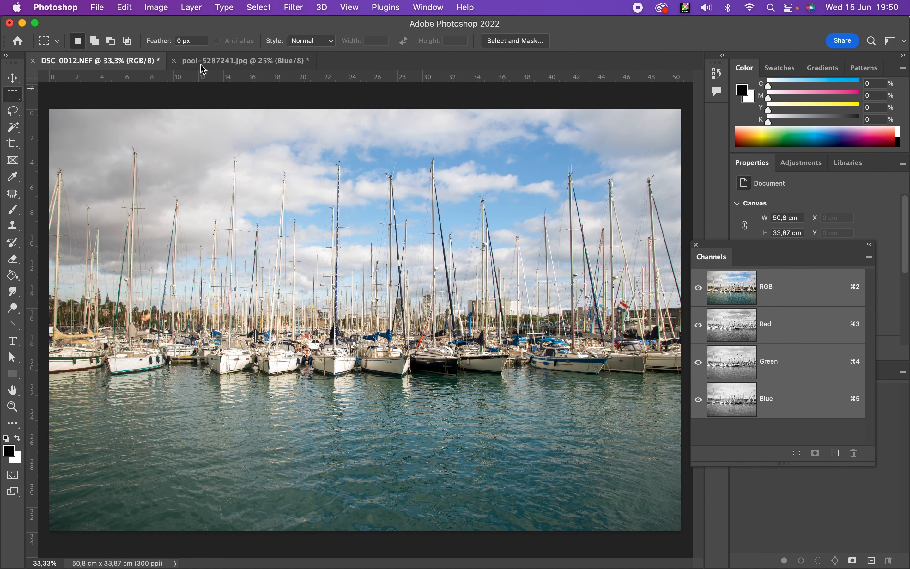
{"action": "left_click", "coordinate": [156, 8]}
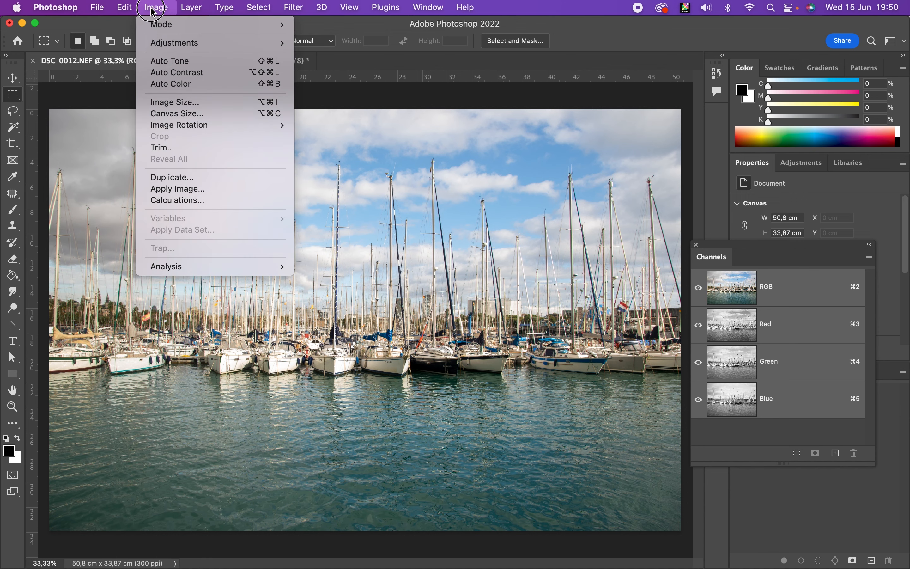
{"action": "mouse_move", "coordinate": [161, 24]}
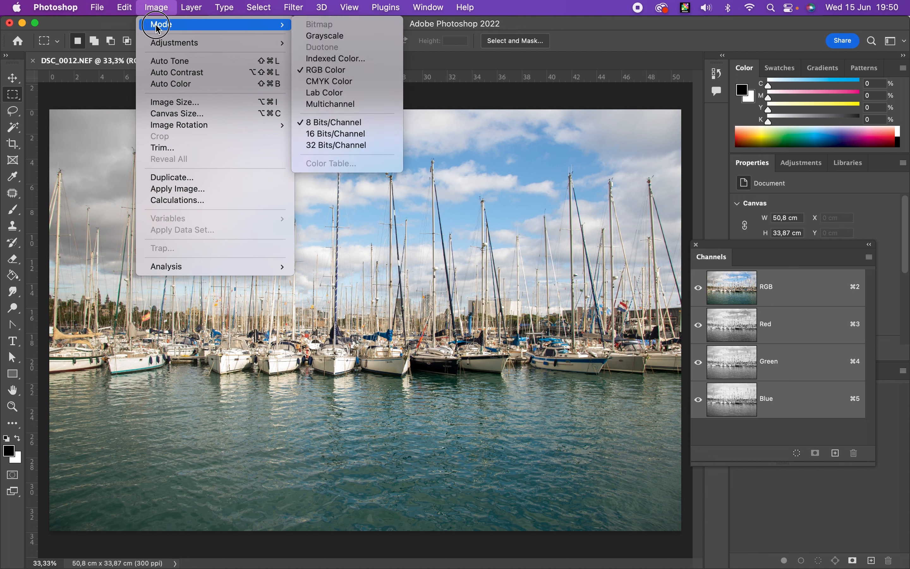
{"action": "left_click", "coordinate": [322, 82]}
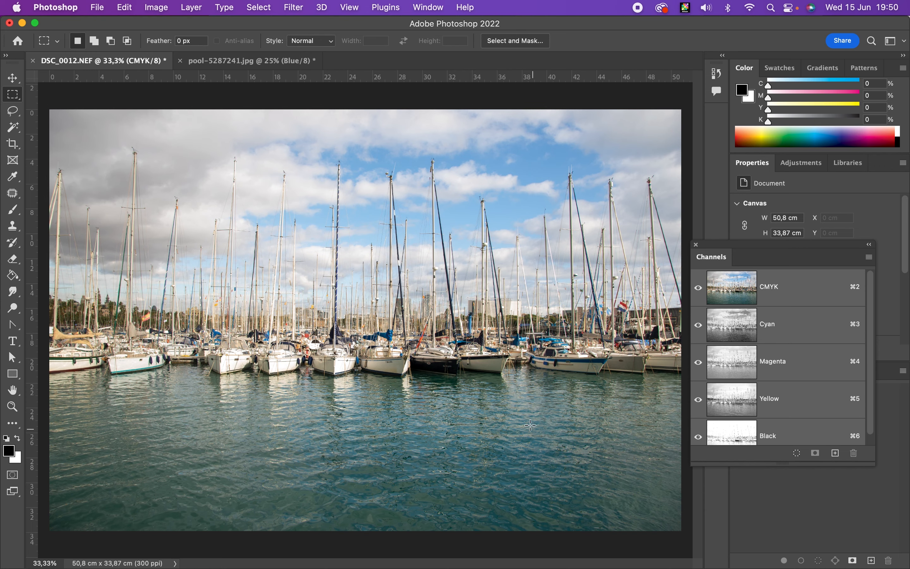
Compare the water's colors with and without the CMYK conversion by undoing and redoing it
{"action": "left_click", "coordinate": [520, 428], "text": "super"}
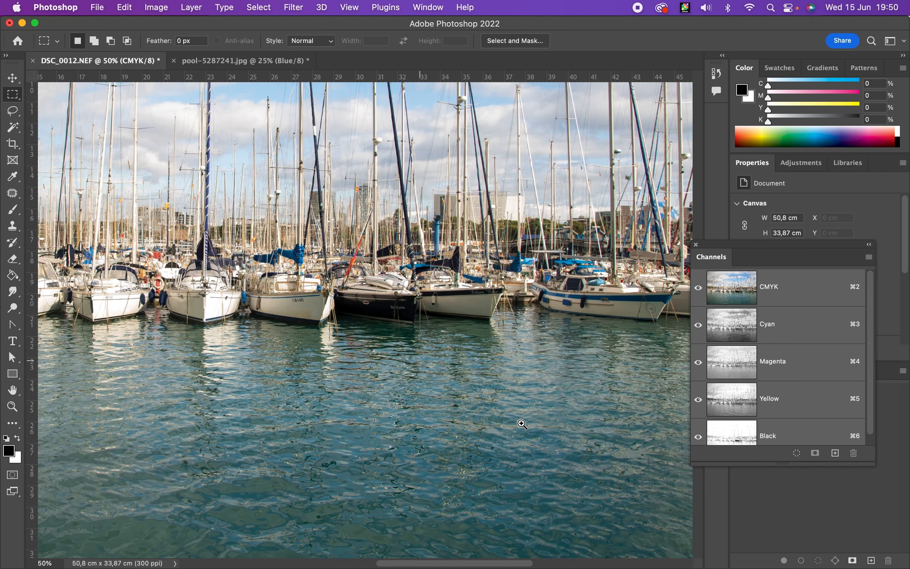
{"action": "left_click", "coordinate": [521, 427], "text": "super"}
{"action": "key", "text": "super+z"}
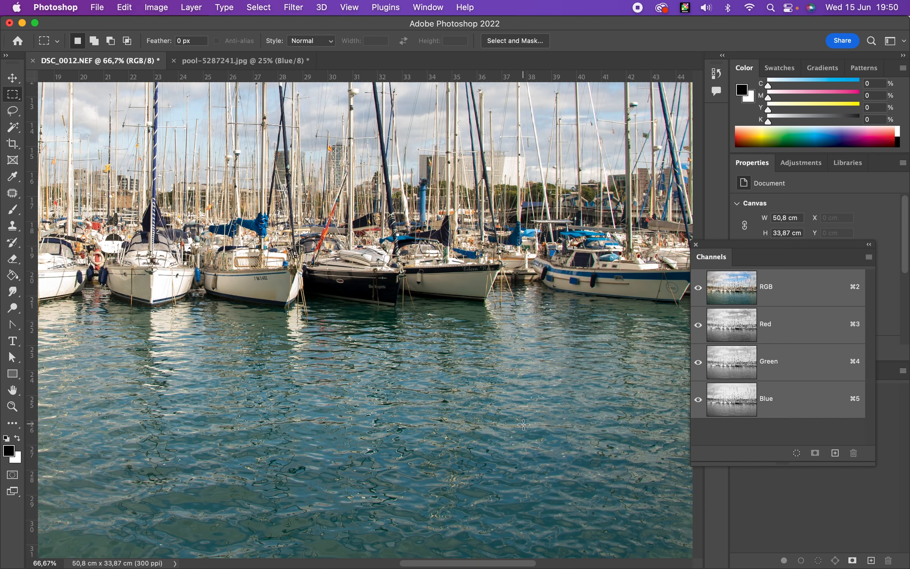
{"action": "key", "text": "super+shift+z"}
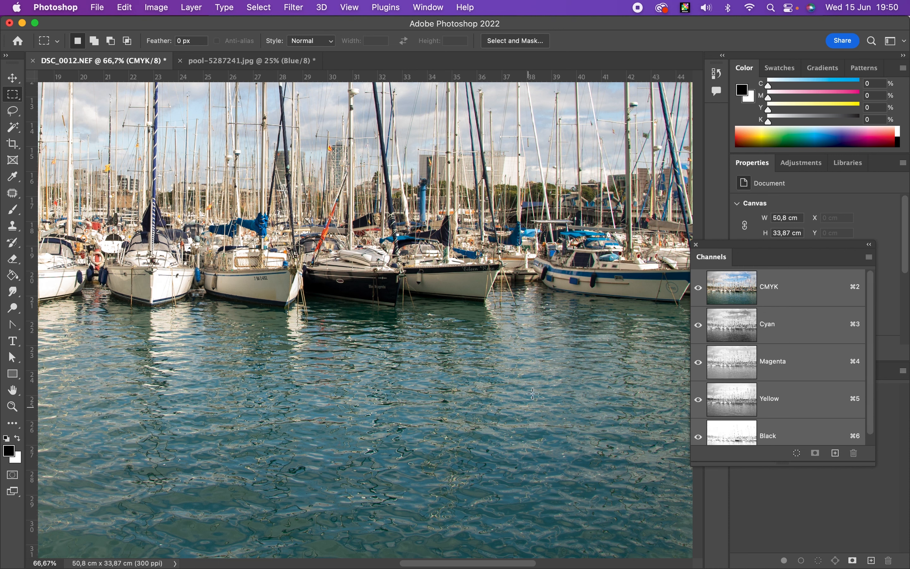
View the Cyan, Magenta, Yellow and Black channels one at a time and return to the CMYK composite
{"action": "left_click_drag", "start_coordinate": [793, 465], "coordinate": [791, 506]}
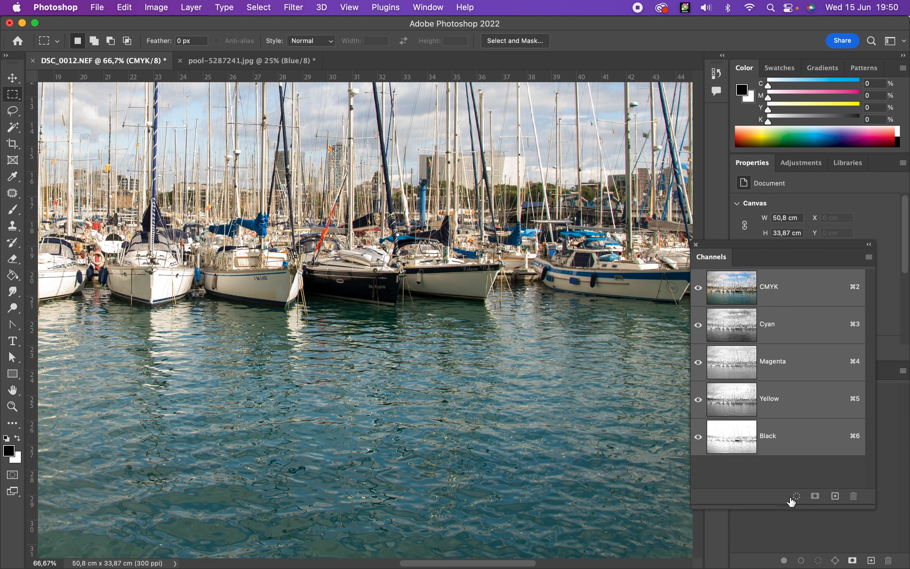
{"action": "left_click", "coordinate": [809, 328]}
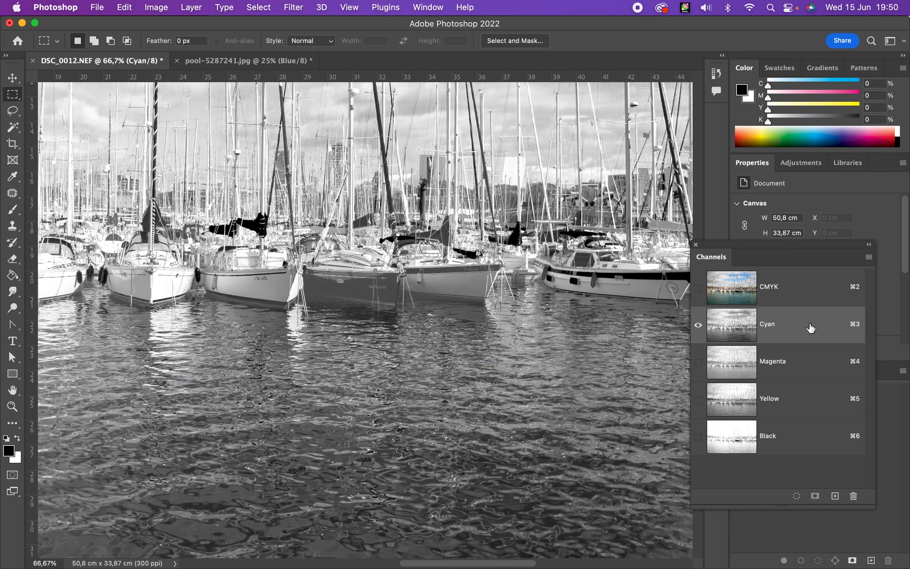
{"action": "left_click", "coordinate": [798, 371]}
{"action": "left_click", "coordinate": [795, 399]}
{"action": "left_click", "coordinate": [791, 437]}
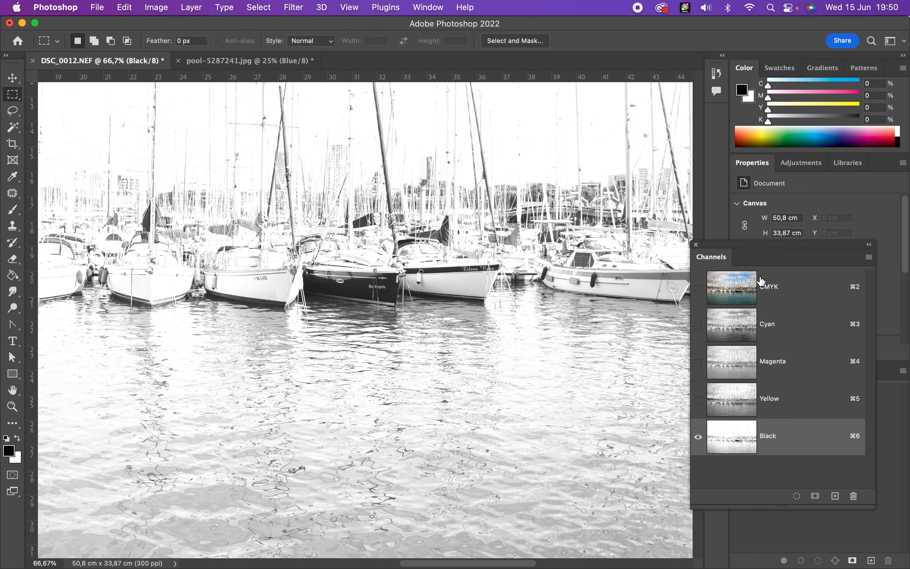
{"action": "left_click", "coordinate": [794, 283]}
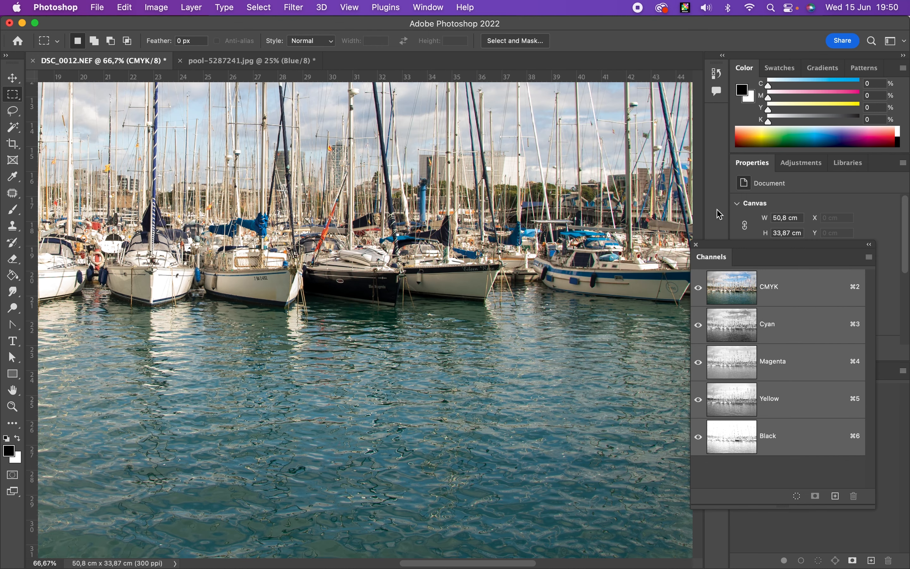
Convert the harbour photo from CMYK to Lab Color mode
{"action": "left_click", "coordinate": [157, 7]}
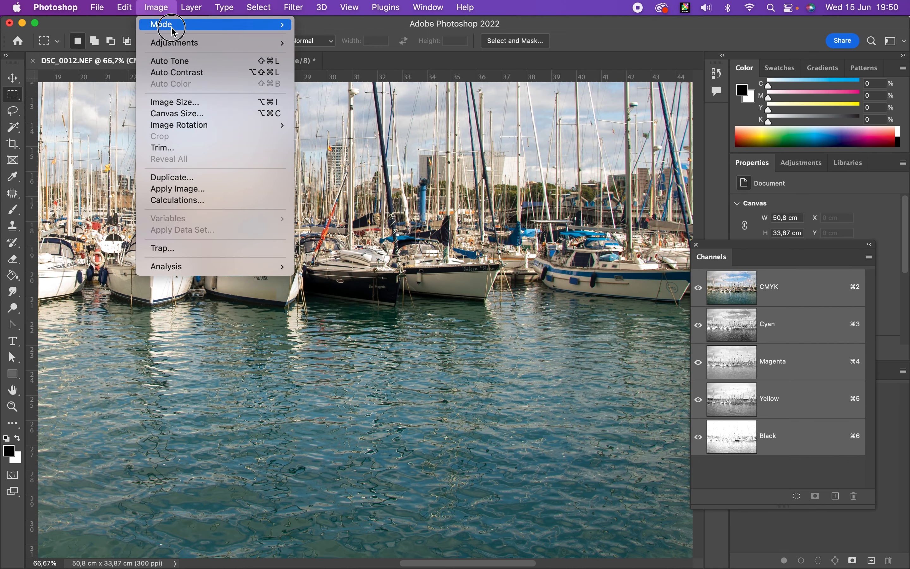
{"action": "mouse_move", "coordinate": [172, 27]}
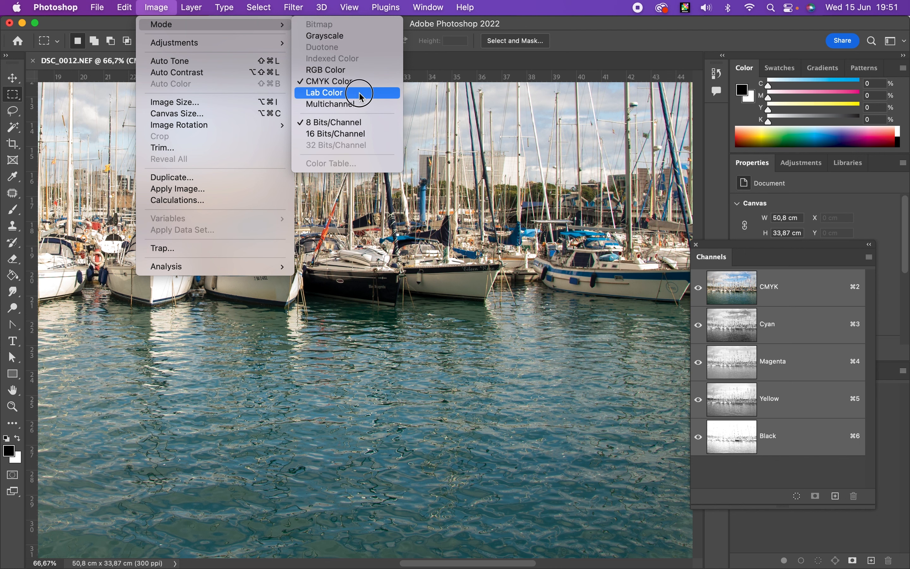
{"action": "left_click", "coordinate": [357, 94]}
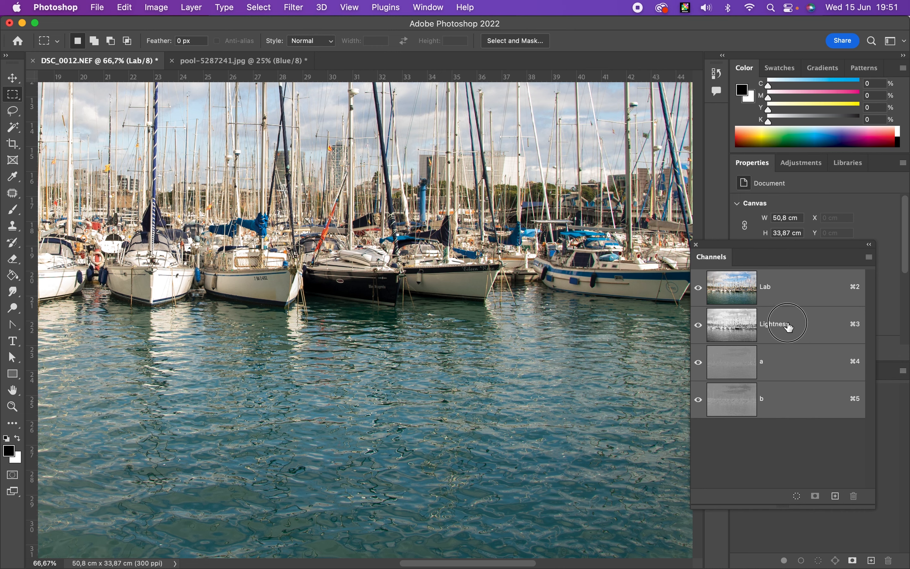
View the Lightness, a and b channels individually and show the full Lab image again
{"action": "left_click", "coordinate": [788, 330]}
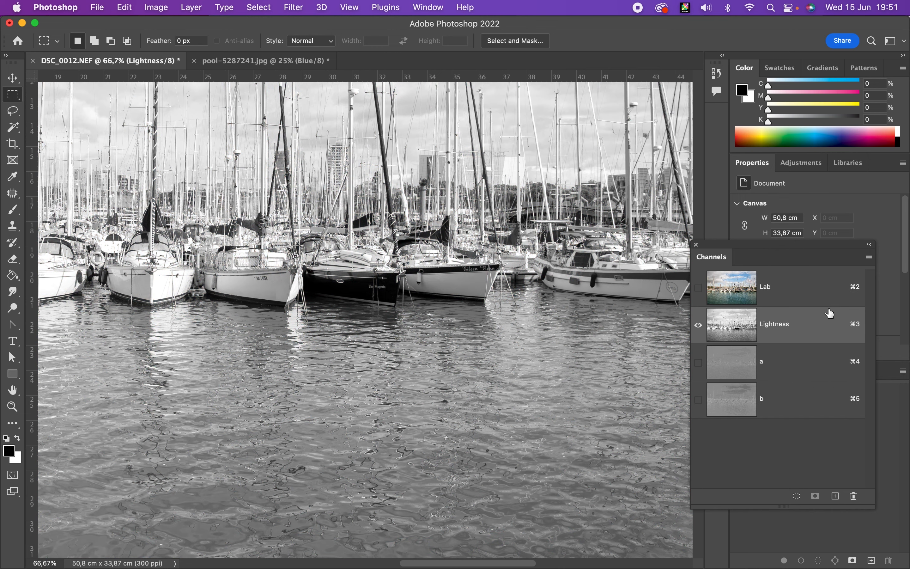
{"action": "left_click", "coordinate": [813, 370]}
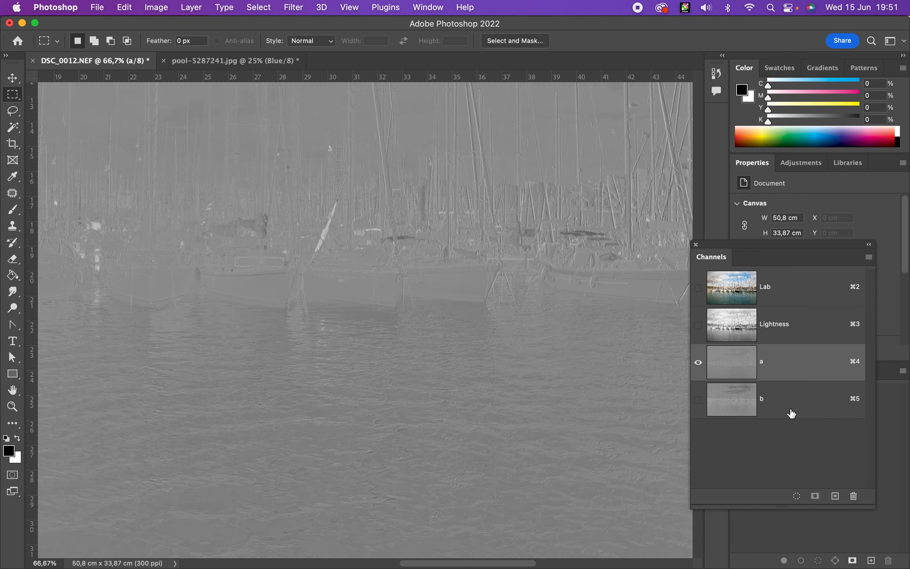
{"action": "left_click", "coordinate": [802, 405]}
{"action": "left_click", "coordinate": [698, 288]}
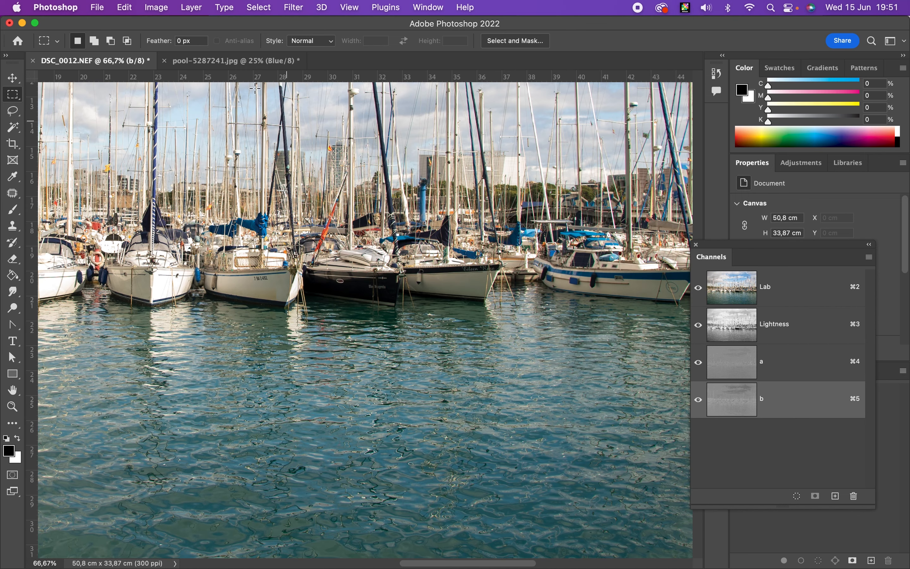
Try to convert the image to Grayscale with only the b channel selected, and undo the attempt
{"action": "left_click", "coordinate": [160, 7]}
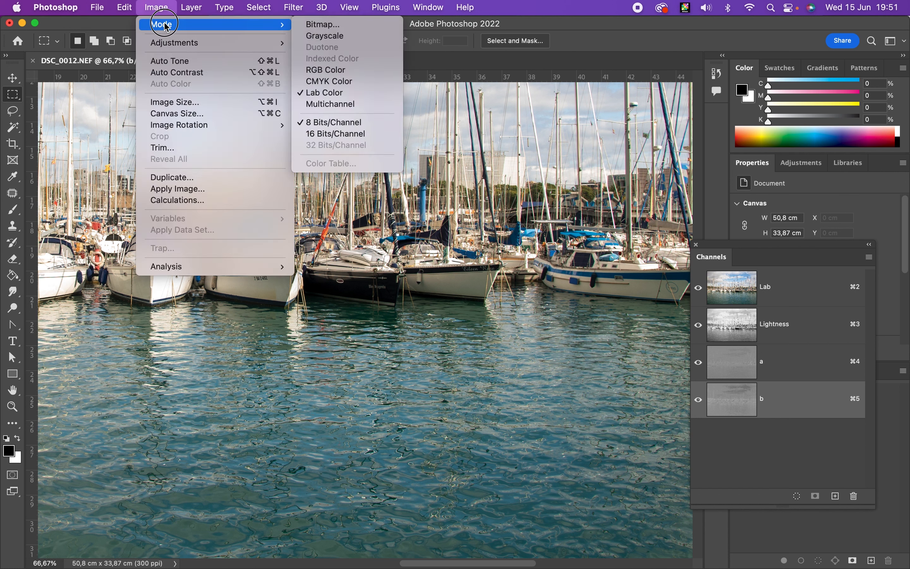
{"action": "left_click", "coordinate": [337, 37]}
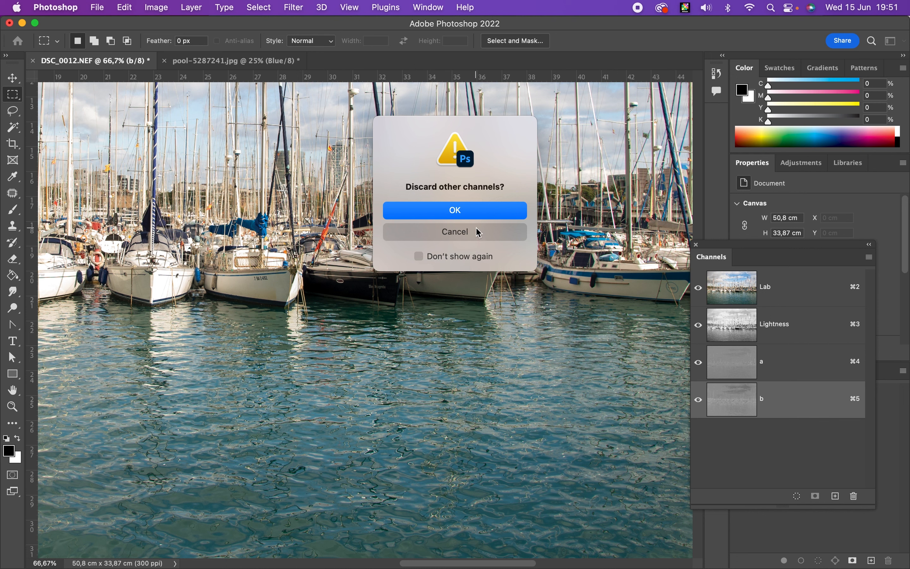
{"action": "left_click", "coordinate": [484, 213]}
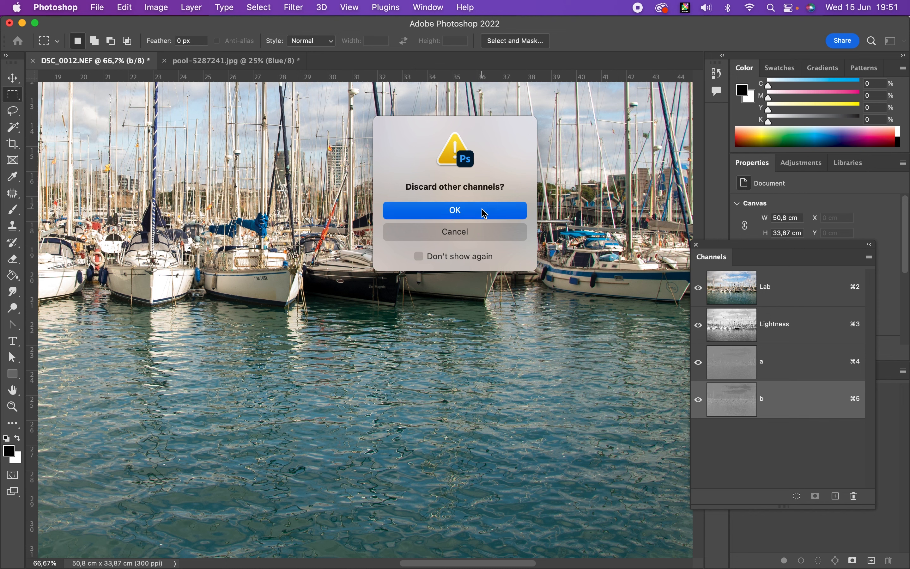
{"action": "key", "text": "super+z"}
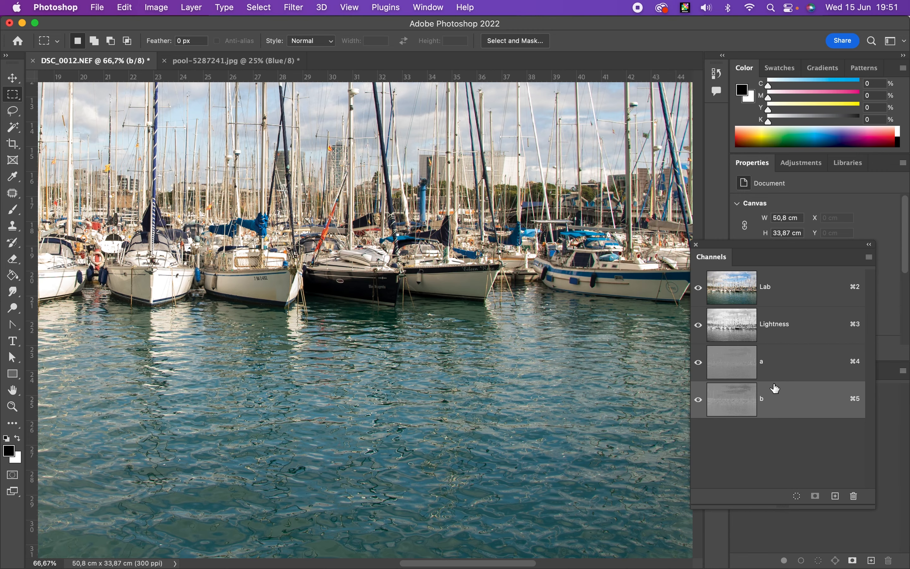
Select the composite Lab channel and convert the image to Grayscale, discarding the color information
{"action": "left_click", "coordinate": [787, 287]}
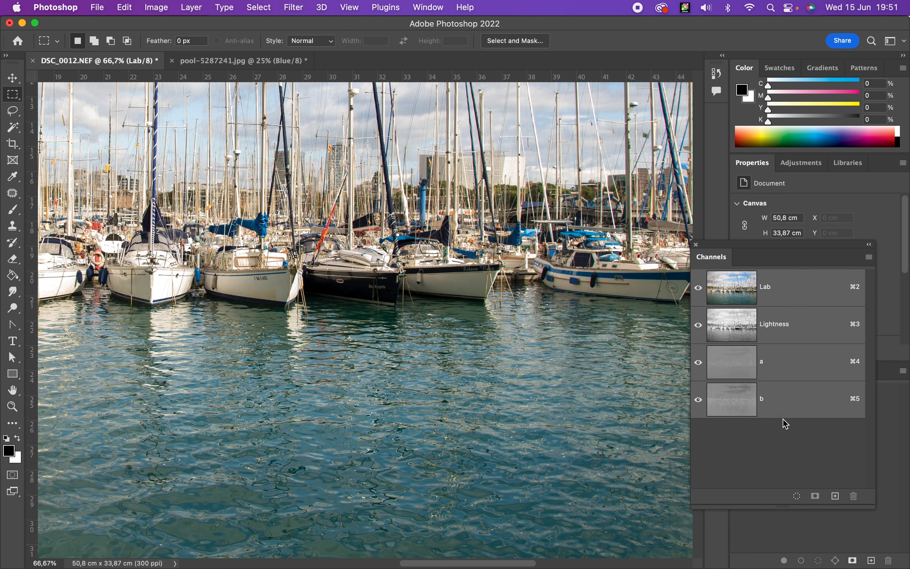
{"action": "left_click", "coordinate": [157, 6]}
{"action": "mouse_move", "coordinate": [160, 25]}
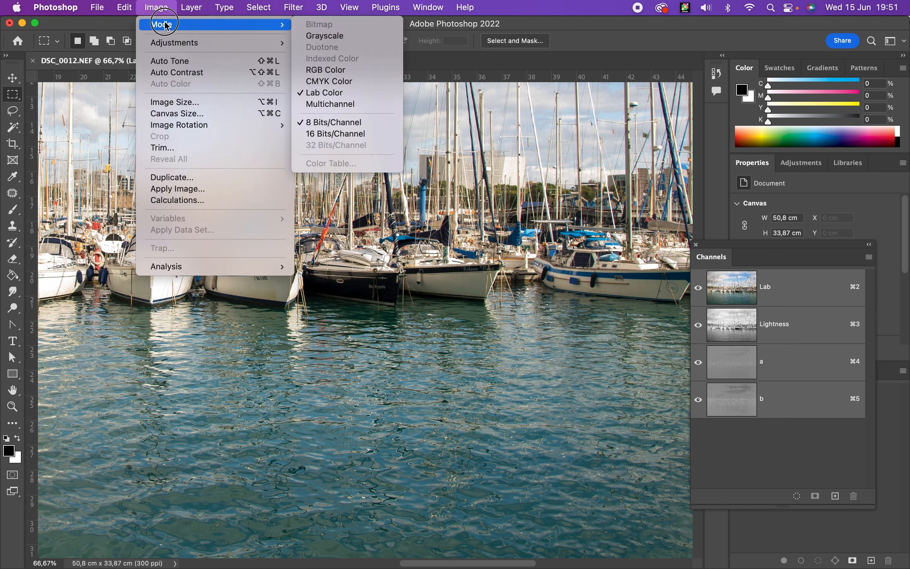
{"action": "left_click", "coordinate": [356, 37]}
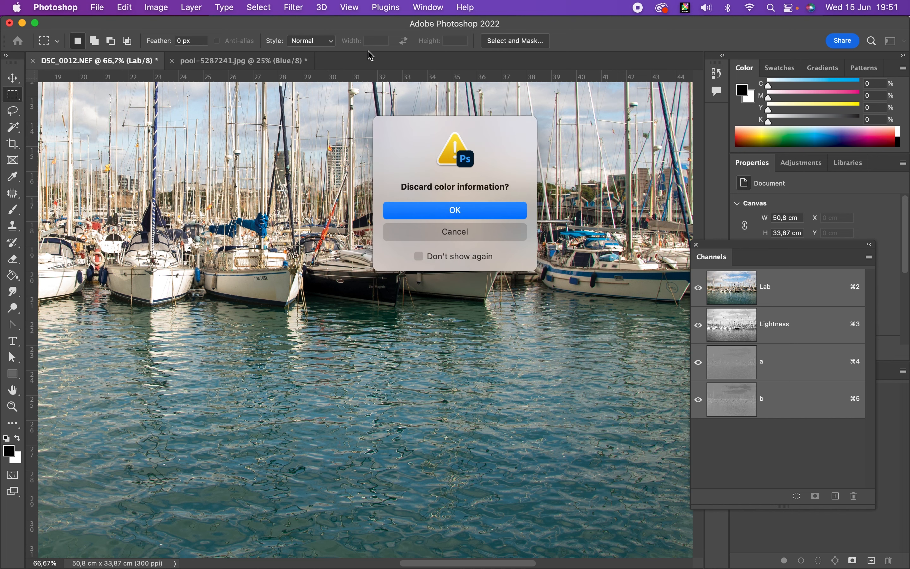
{"action": "left_click", "coordinate": [487, 217]}
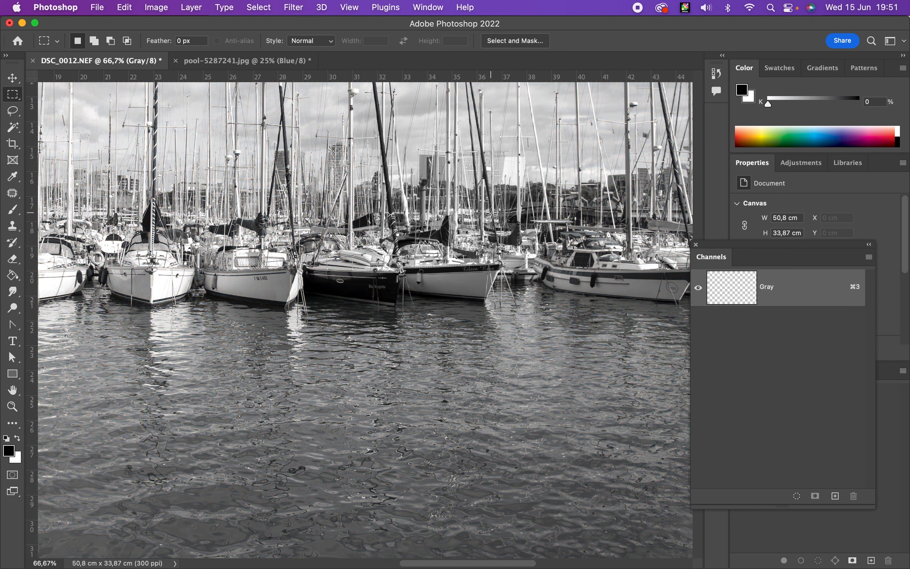
Open the Duotone conversion options for the grayscale harbour photo
{"action": "left_click", "coordinate": [454, 282], "text": "alt"}
{"action": "left_click", "coordinate": [454, 282], "text": "alt"}
{"action": "left_click", "coordinate": [455, 276], "text": "alt"}
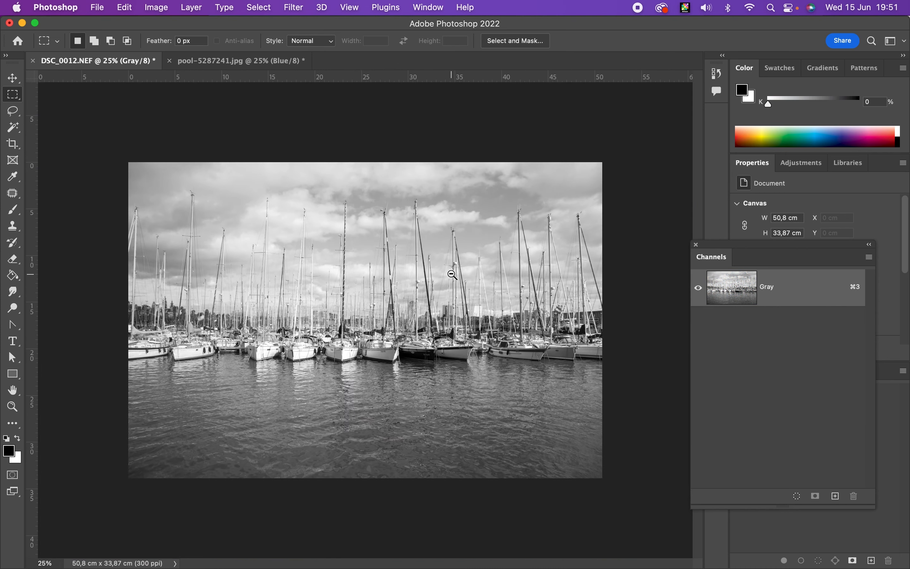
{"action": "left_click", "coordinate": [156, 8]}
{"action": "mouse_move", "coordinate": [210, 24]}
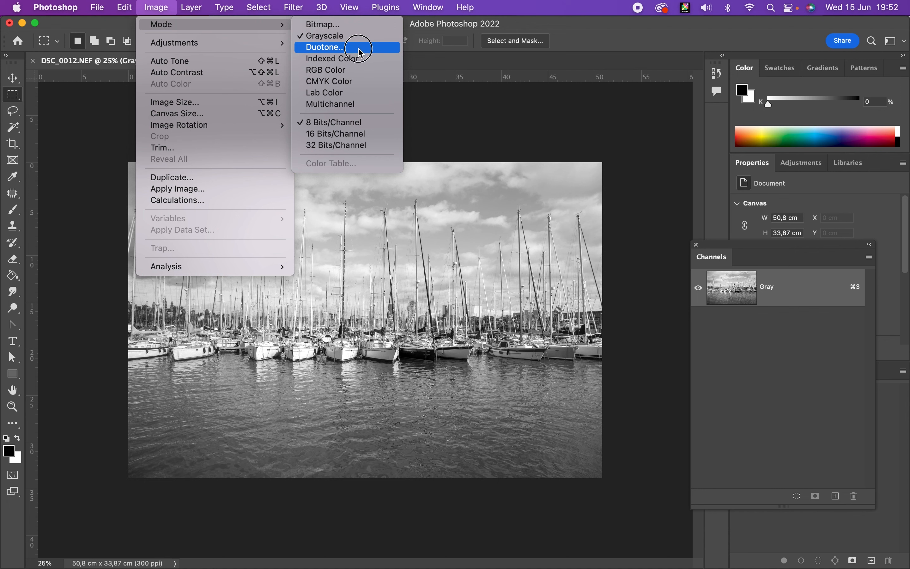
{"action": "left_click", "coordinate": [359, 51]}
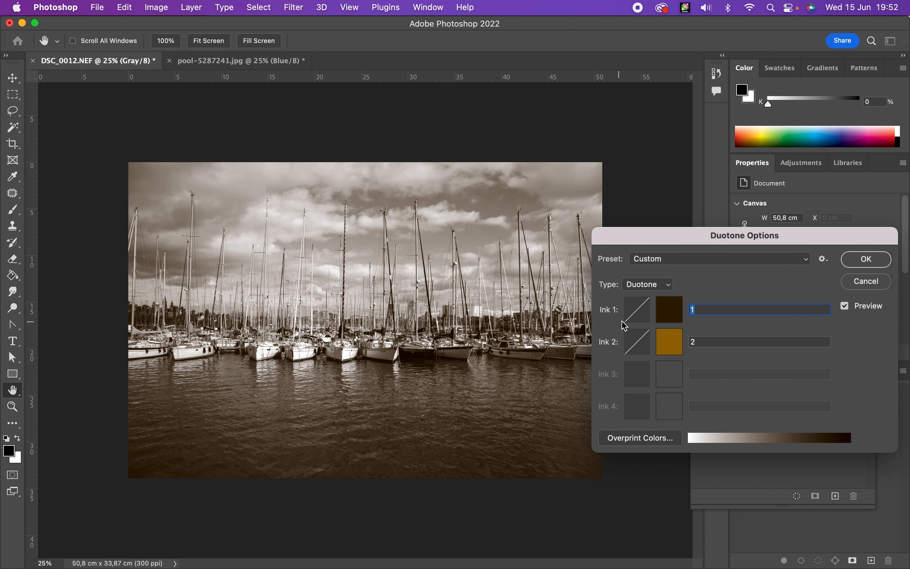
Set the duotone's Ink 1 color to PANTONE 5135 C from the PANTONE+ Solid Coated color library
{"action": "left_click", "coordinate": [676, 312]}
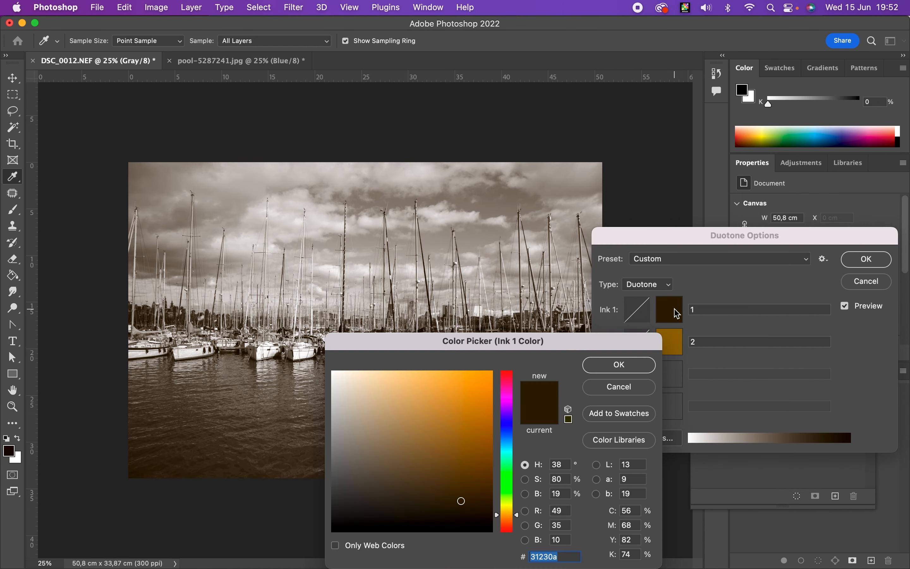
{"action": "mouse_move", "coordinate": [632, 351]}
{"action": "left_mouse_down"}
{"action": "mouse_move", "coordinate": [542, 147]}
{"action": "mouse_move", "coordinate": [540, 117]}
{"action": "left_mouse_up"}
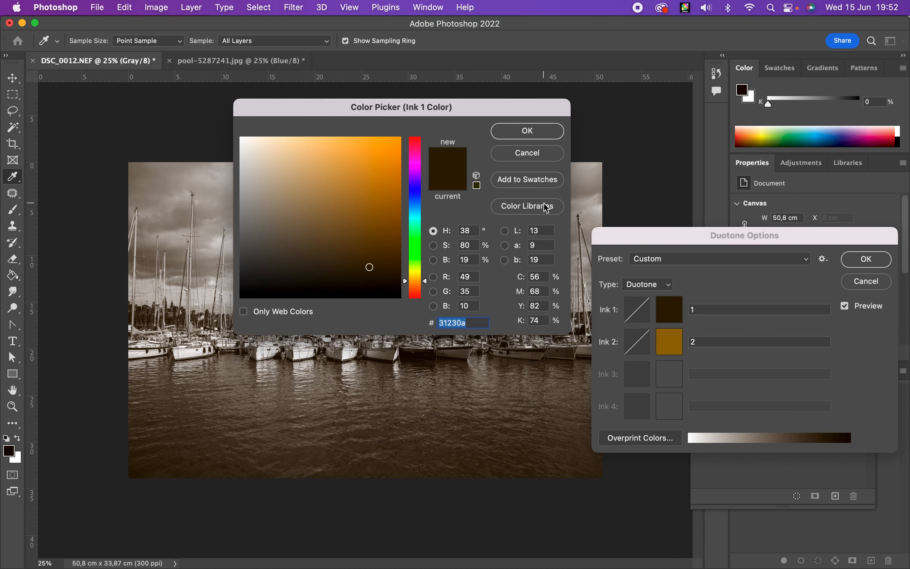
{"action": "left_click", "coordinate": [546, 208]}
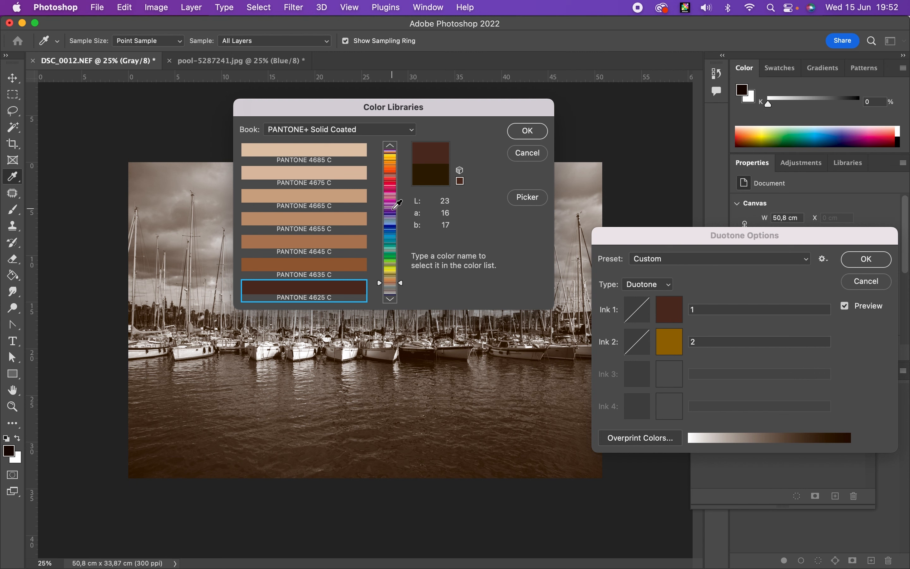
{"action": "left_click", "coordinate": [394, 208]}
{"action": "left_click", "coordinate": [350, 265]}
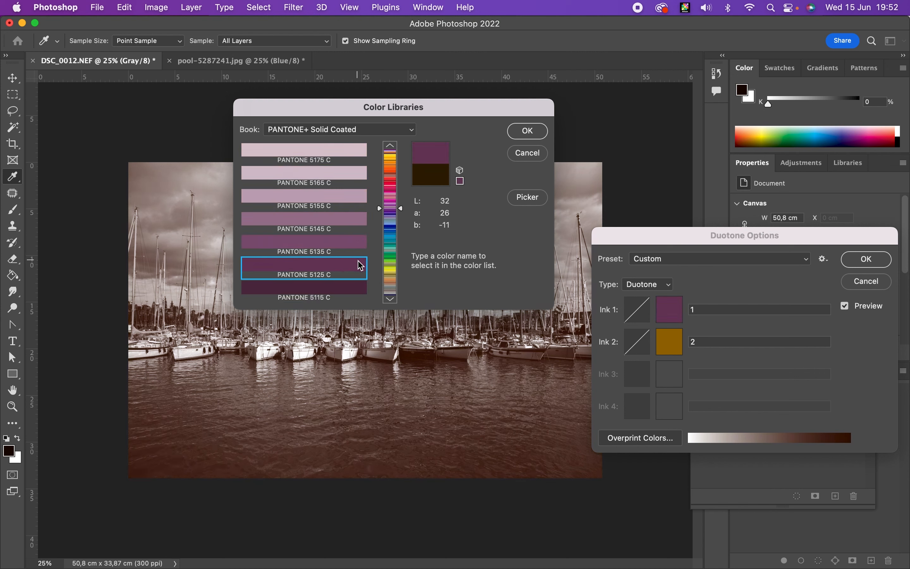
{"action": "left_click", "coordinate": [357, 200]}
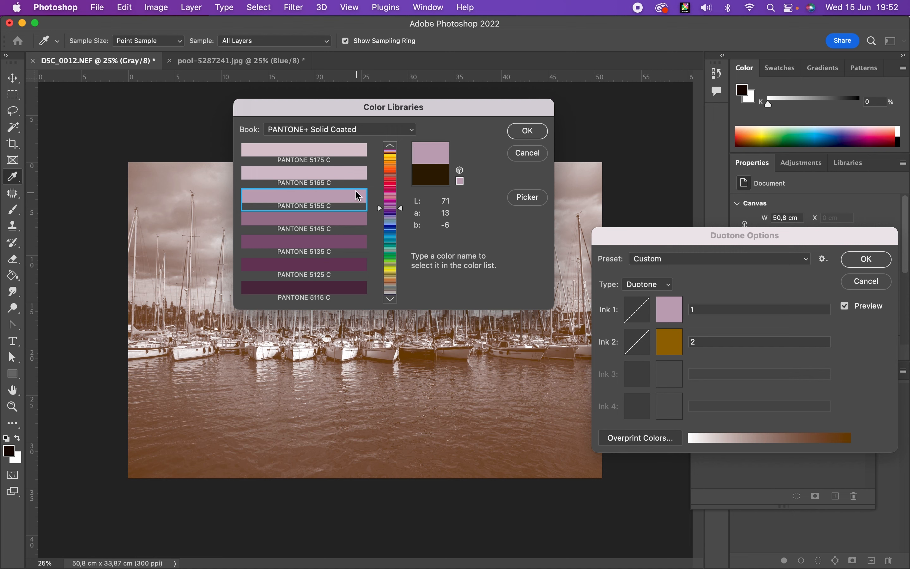
{"action": "left_click", "coordinate": [358, 240]}
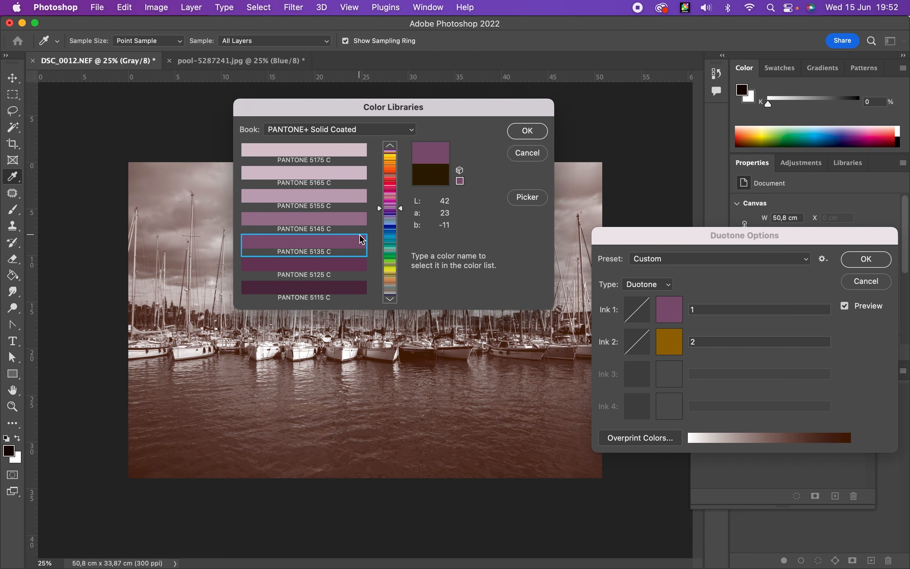
{"action": "left_click", "coordinate": [527, 130]}
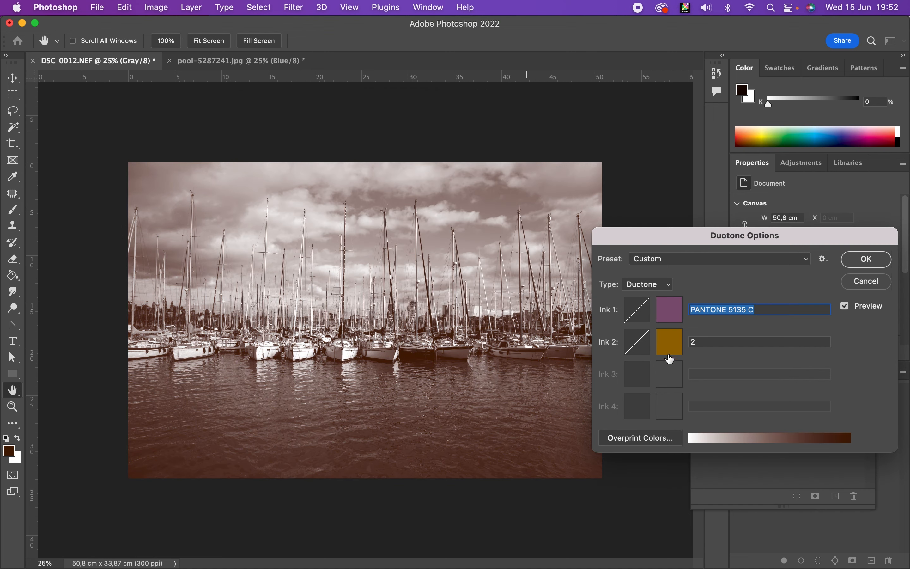
Set the duotone's Ink 2 color to the bright orange ffba00
{"action": "left_click", "coordinate": [674, 343]}
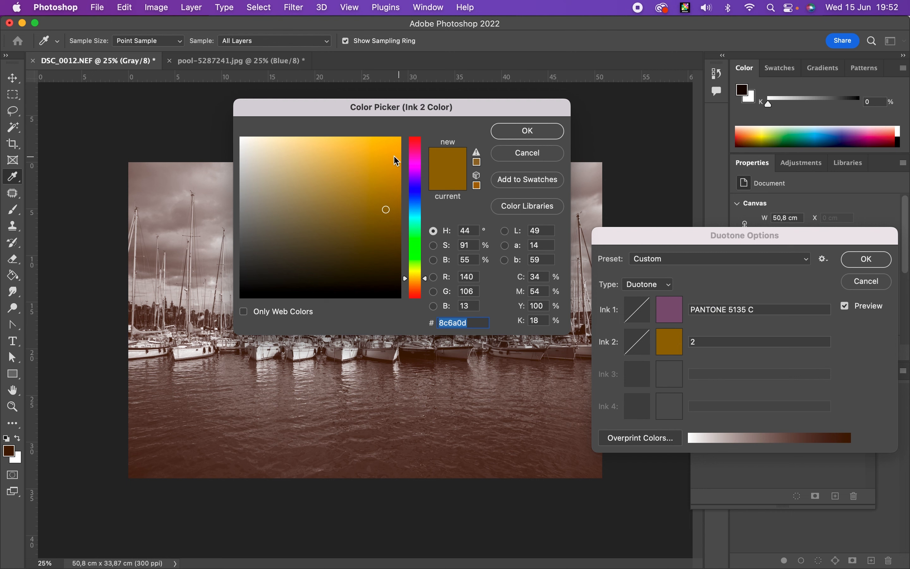
{"action": "left_click", "coordinate": [400, 138]}
{"action": "left_click", "coordinate": [545, 128]}
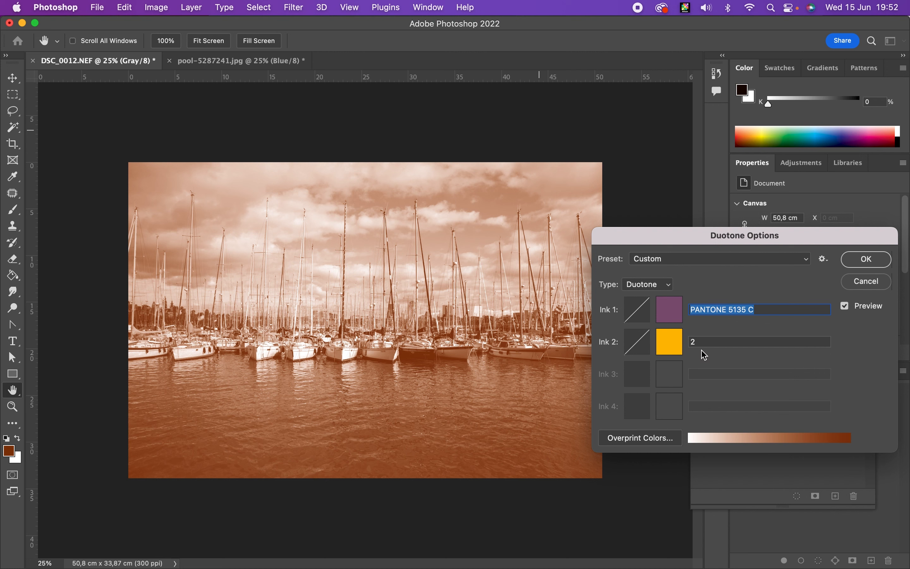
Set the duotone's Ink 2 color to PANTONE 7550 C from the PANTONE+ Solid Coated color library and apply the duotone
{"action": "left_click", "coordinate": [679, 344]}
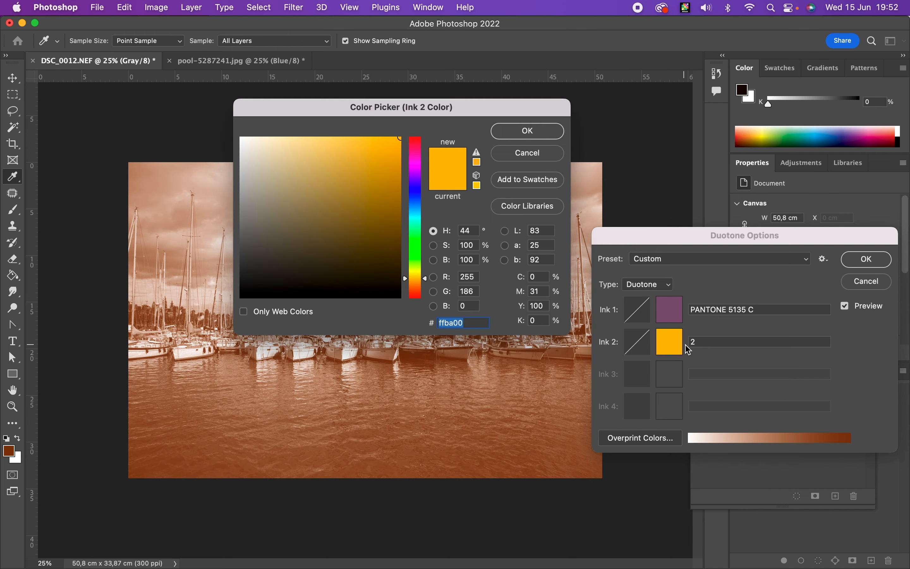
{"action": "left_click", "coordinate": [530, 206]}
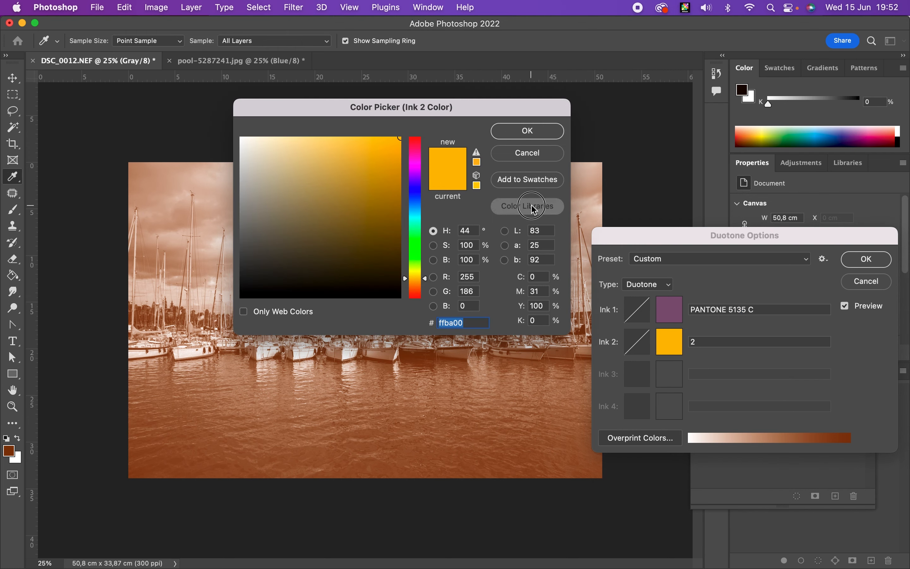
{"action": "left_click", "coordinate": [346, 196]}
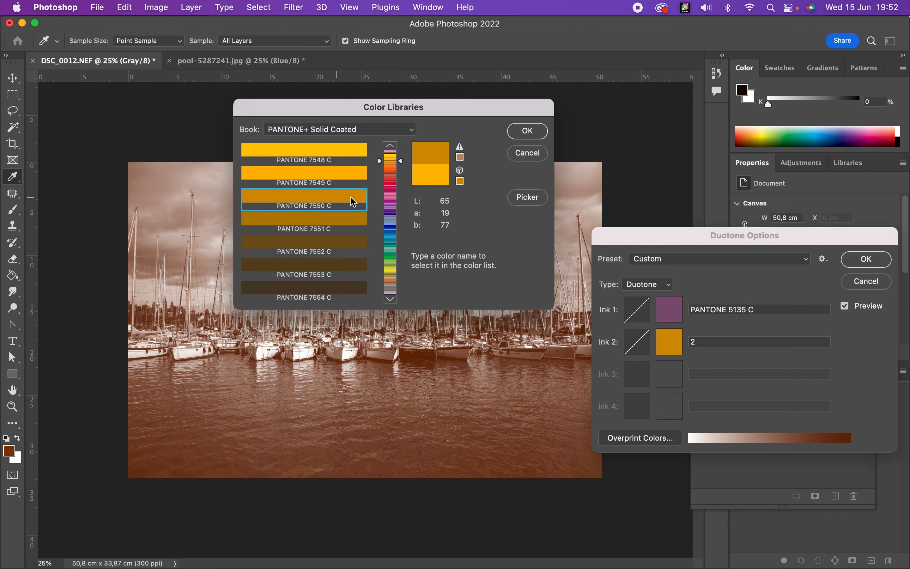
{"action": "left_click", "coordinate": [527, 130]}
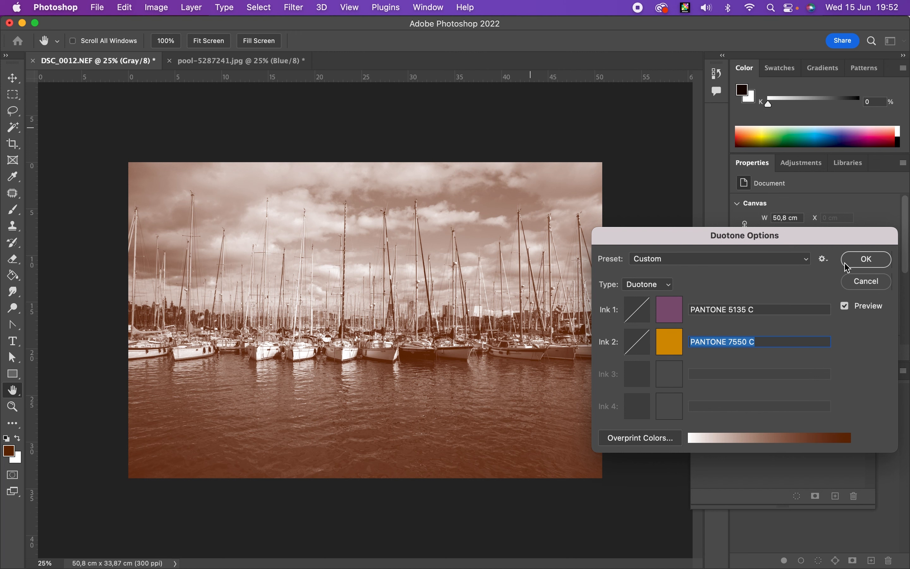
{"action": "left_click", "coordinate": [870, 264]}
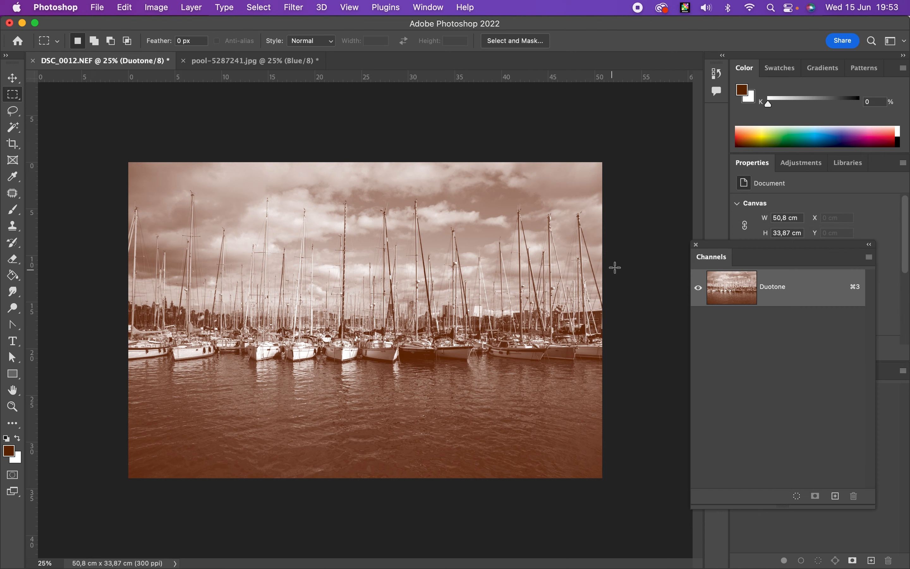
Revert the harbour photo to its original opened RGB state using the document history
{"action": "left_click", "coordinate": [718, 75]}
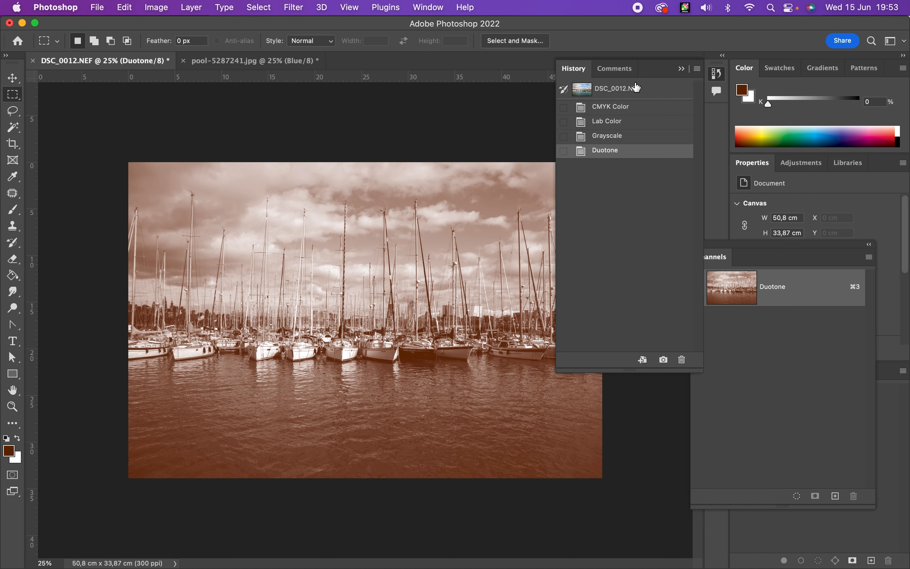
{"action": "left_click", "coordinate": [635, 89]}
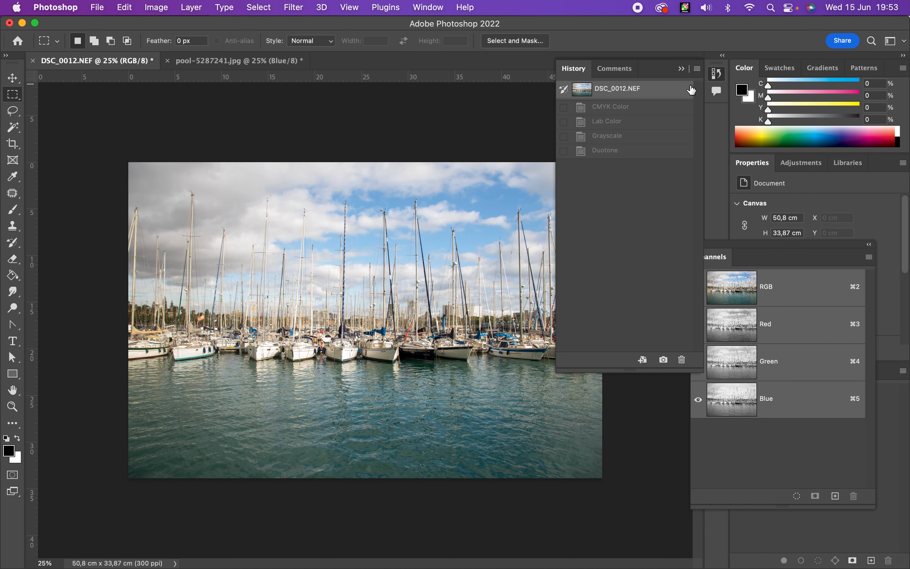
{"action": "left_click", "coordinate": [682, 69]}
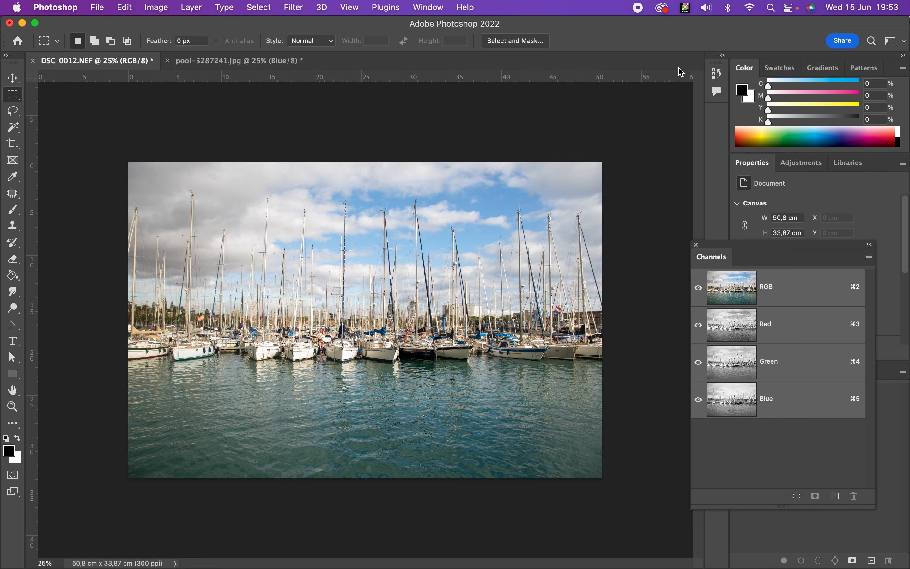
Show the full RGB composite of pool-5287241.jpg, and return to the DSC_0012.NEF harbour photo
{"action": "left_click", "coordinate": [252, 66]}
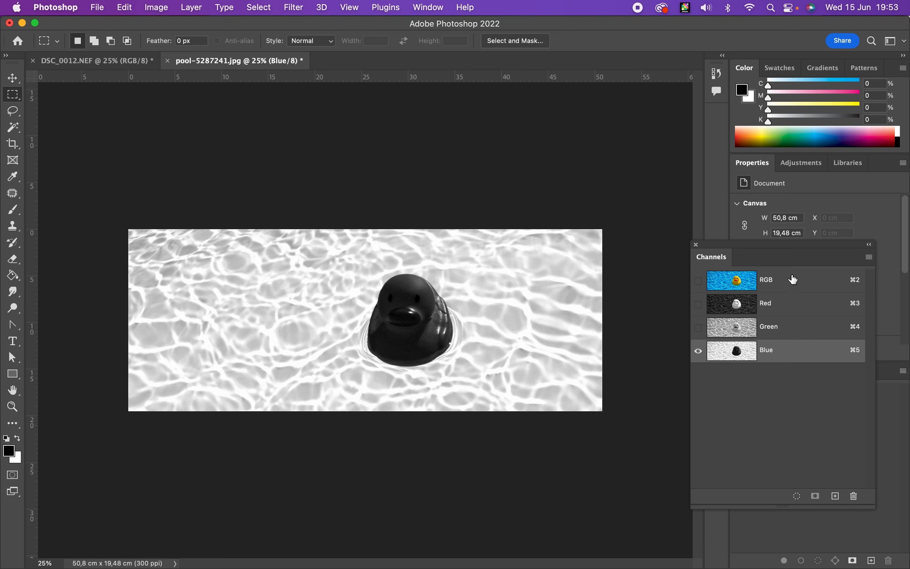
{"action": "left_click", "coordinate": [699, 280]}
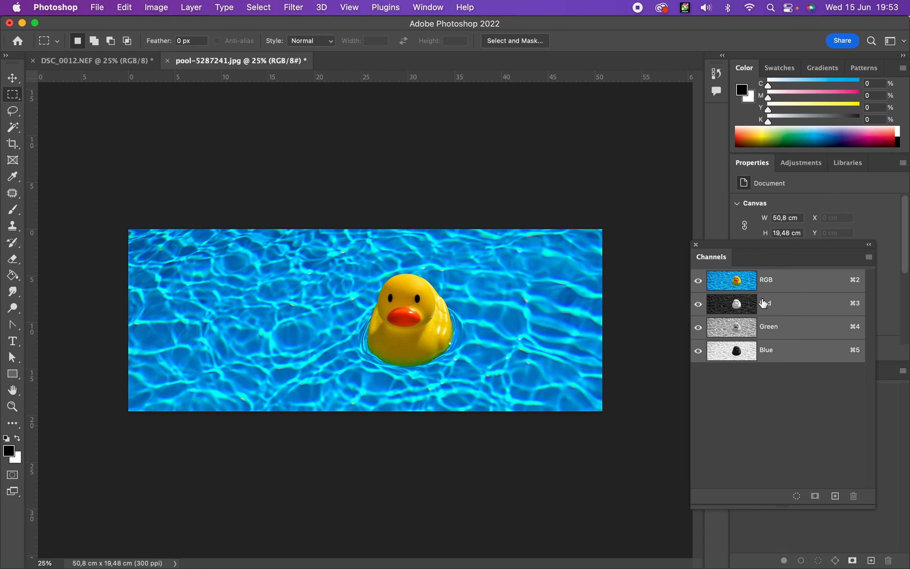
{"action": "left_click", "coordinate": [111, 62]}
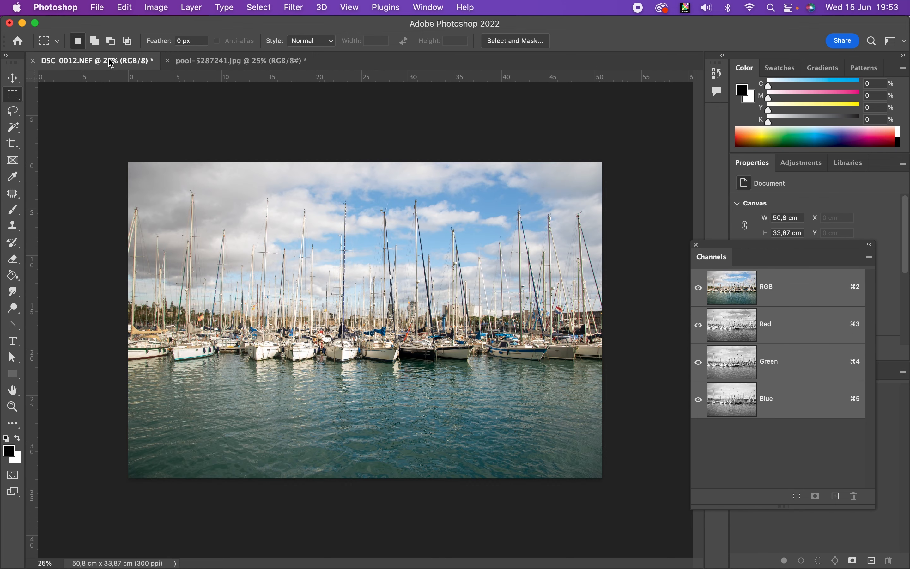
Open a Curves adjustment on the harbour photo and add a Red channel point at input 141, output 143
{"action": "left_click", "coordinate": [429, 7]}
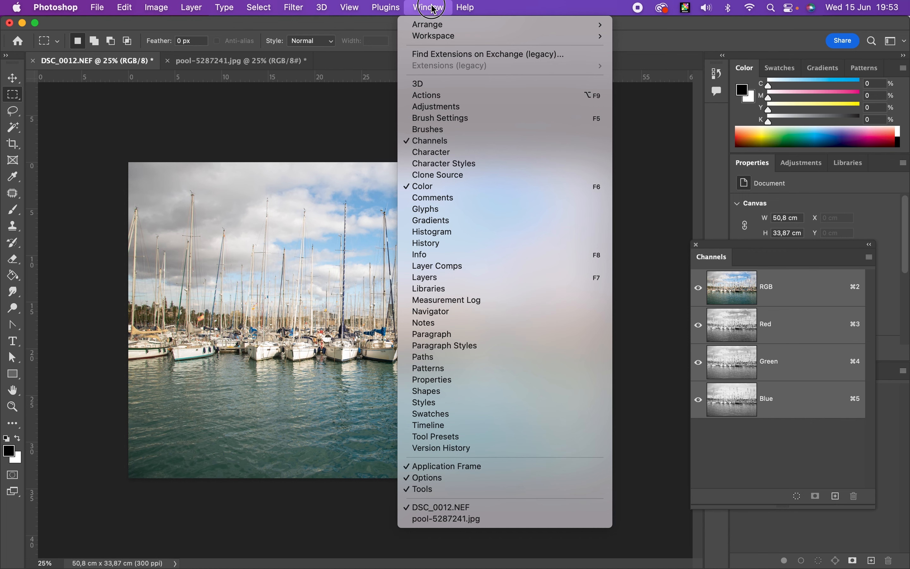
{"action": "key", "text": "Escape"}
{"action": "key", "text": "super+m"}
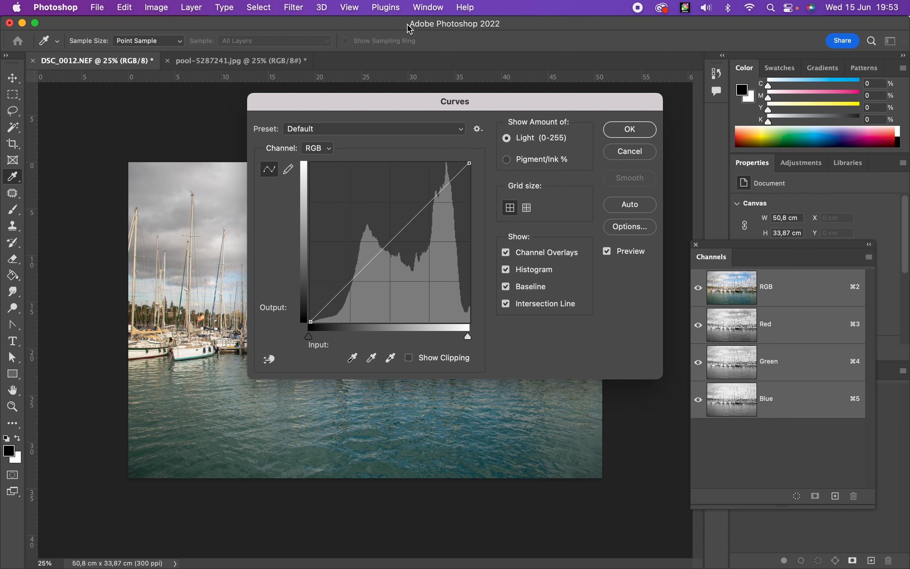
{"action": "left_click_drag", "start_coordinate": [508, 104], "coordinate": [702, 29]}
{"action": "left_click", "coordinate": [525, 70]}
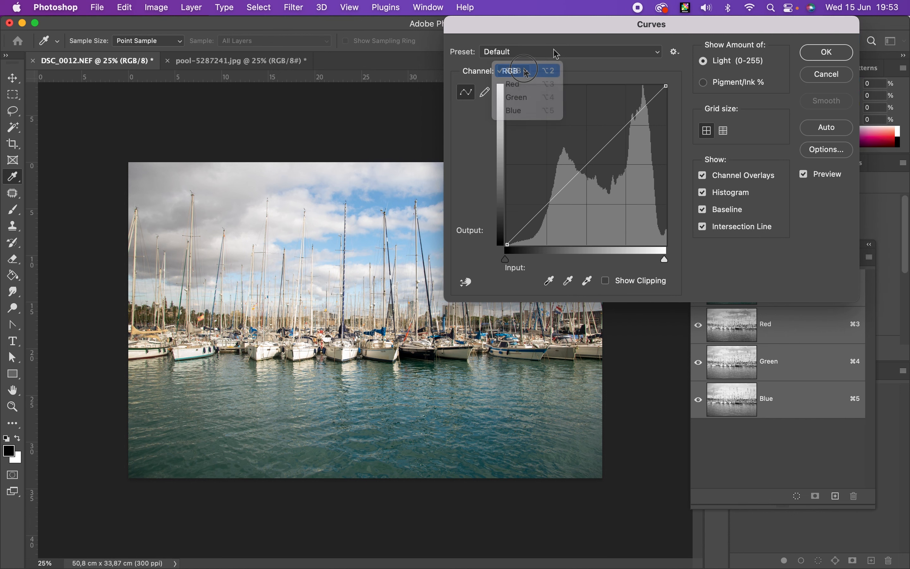
{"action": "left_click", "coordinate": [524, 84]}
{"action": "mouse_move", "coordinate": [595, 157]}
{"action": "left_mouse_down"}
{"action": "mouse_move", "coordinate": [601, 180]}
{"action": "mouse_move", "coordinate": [589, 138]}
{"action": "mouse_move", "coordinate": [598, 182]}
{"action": "mouse_move", "coordinate": [595, 155]}
{"action": "left_mouse_up"}
Lower the midtones of the Green channel's curve with a point at input 127, output 103
{"action": "left_click", "coordinate": [521, 73]}
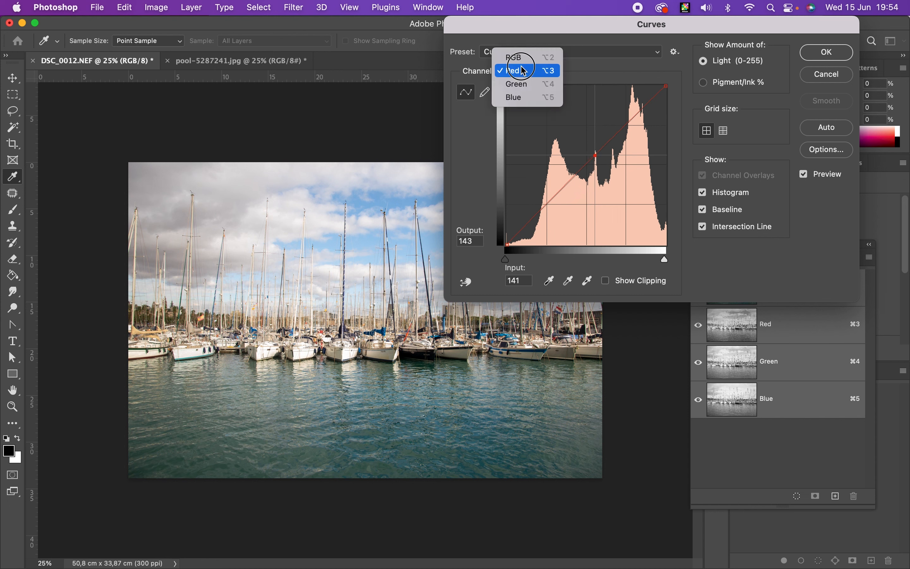
{"action": "left_click", "coordinate": [525, 87]}
{"action": "left_click_drag", "start_coordinate": [582, 163], "coordinate": [585, 180]}
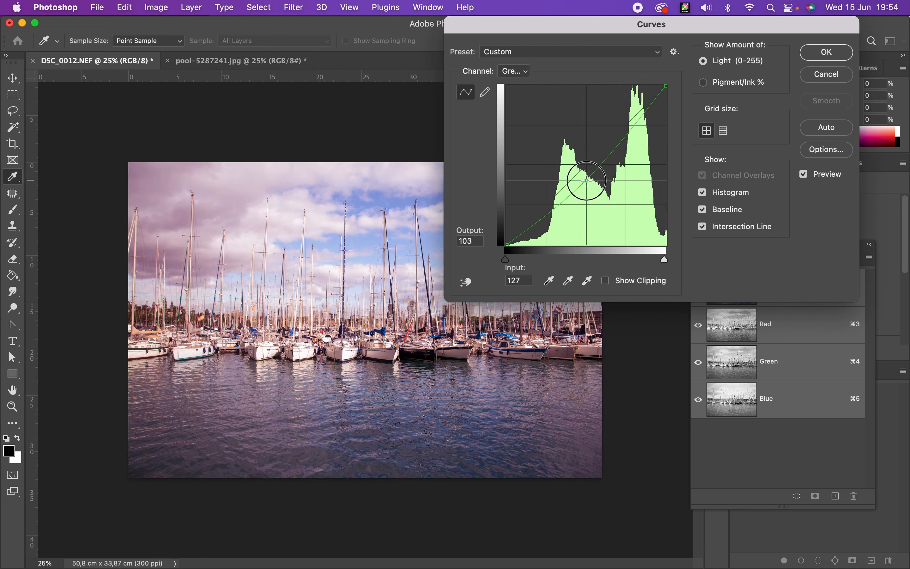